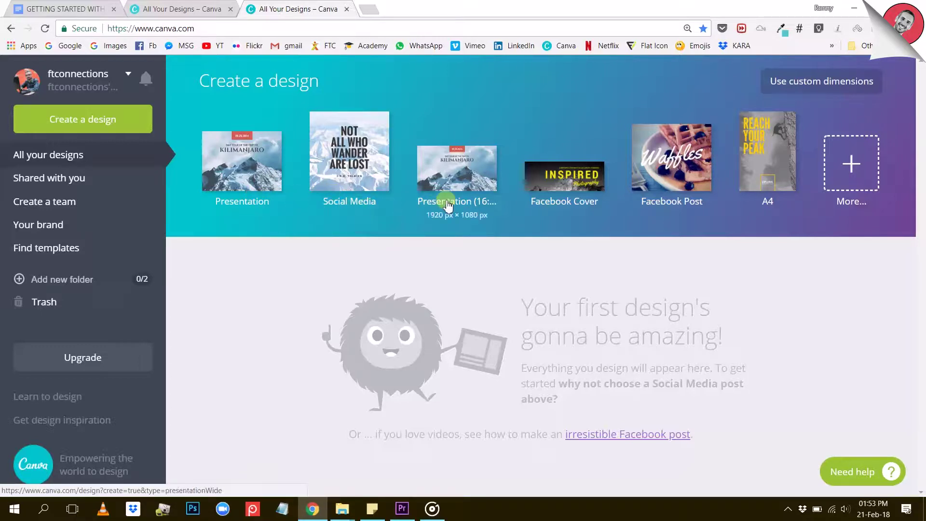
- Browse the full list of design types, then view the designs shared with you
left_click(853, 165)
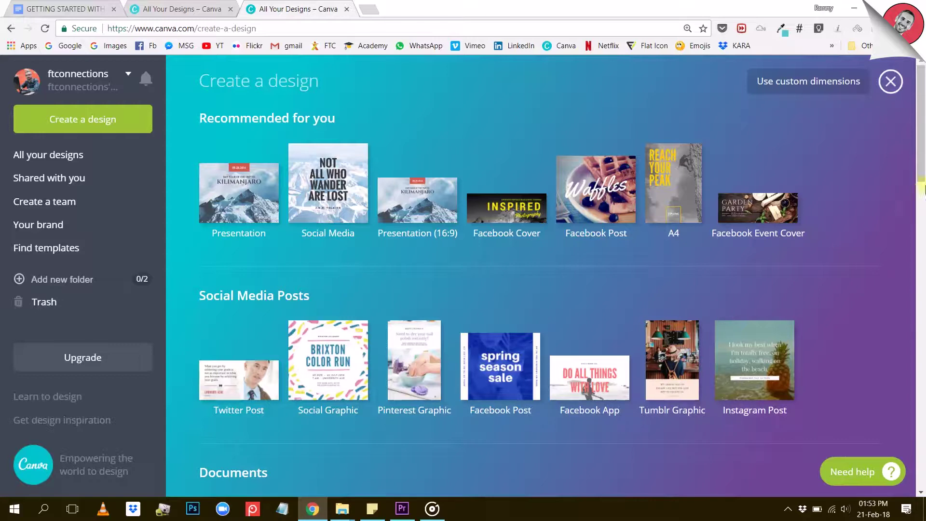
left_click_drag(922, 159, 922, 426)
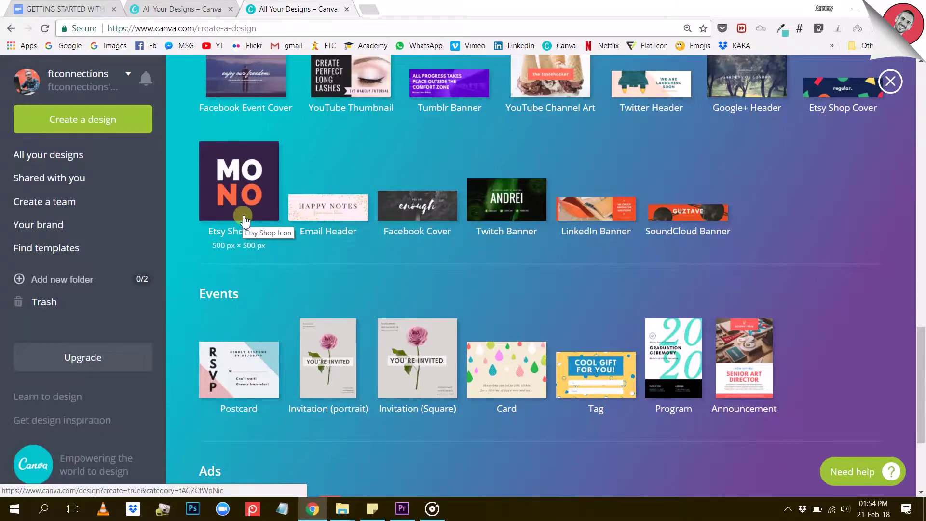
scroll(381, 229, "up", 15)
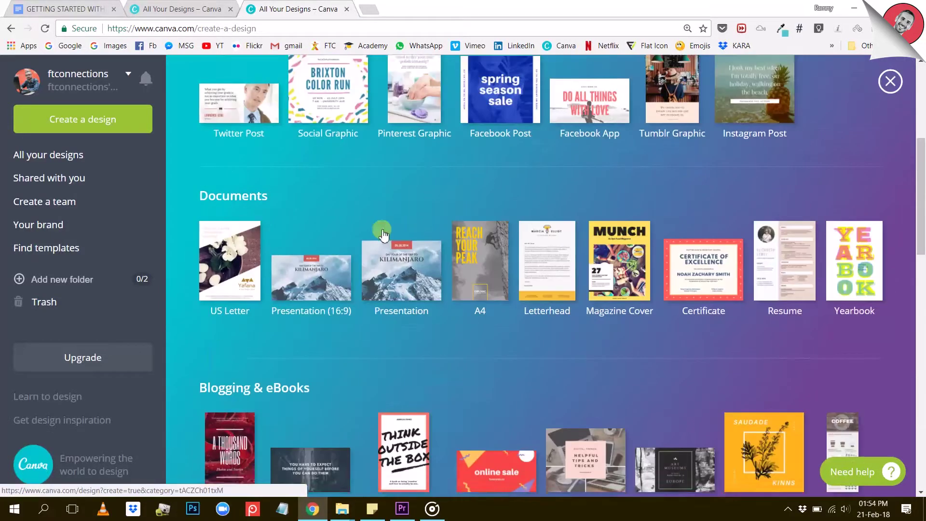
scroll(381, 231, "up", 6)
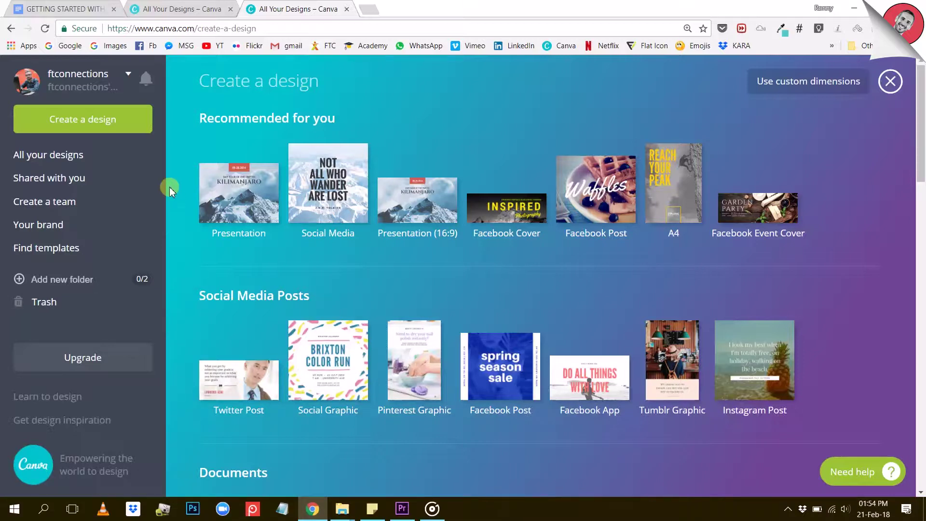
left_click(39, 180)
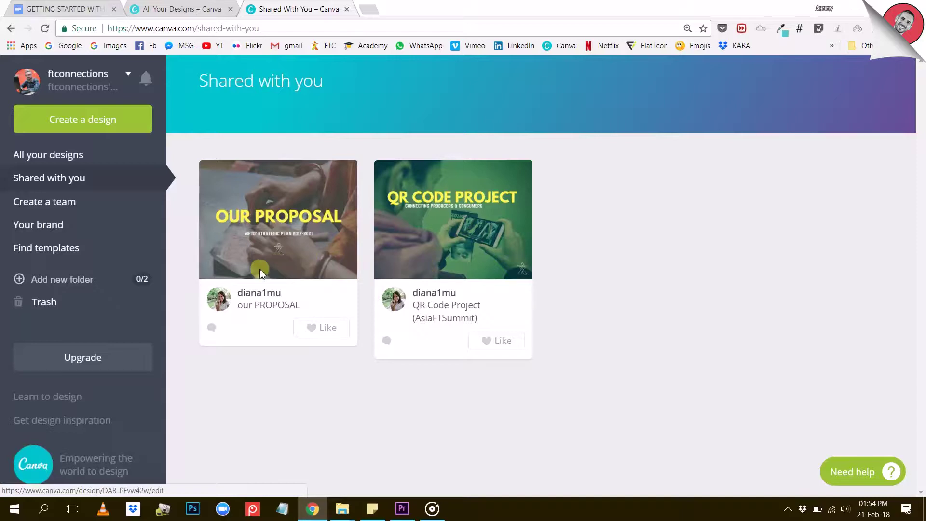
- Open the team members page with its invite form for up to 10 free members
left_click(55, 203)
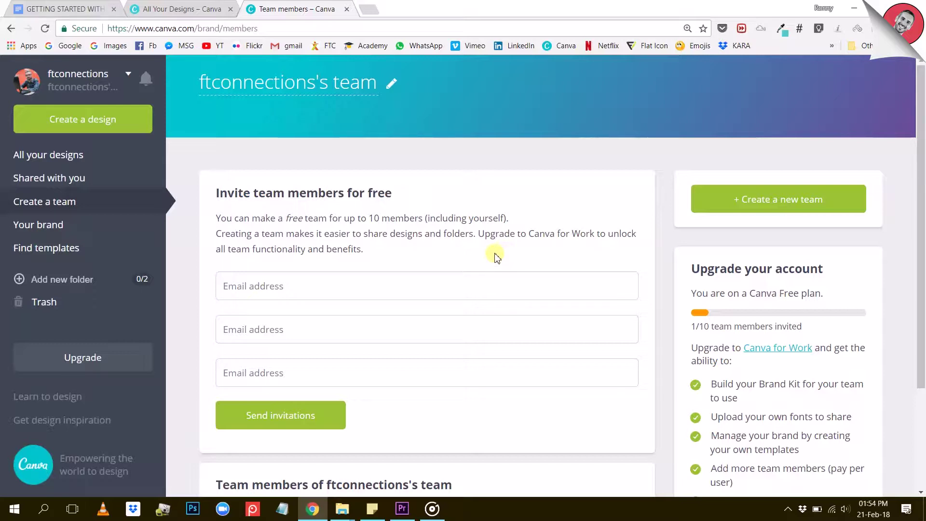
- Enter a name in the first invite field, then delete it again
left_click_drag(370, 220, 424, 218)
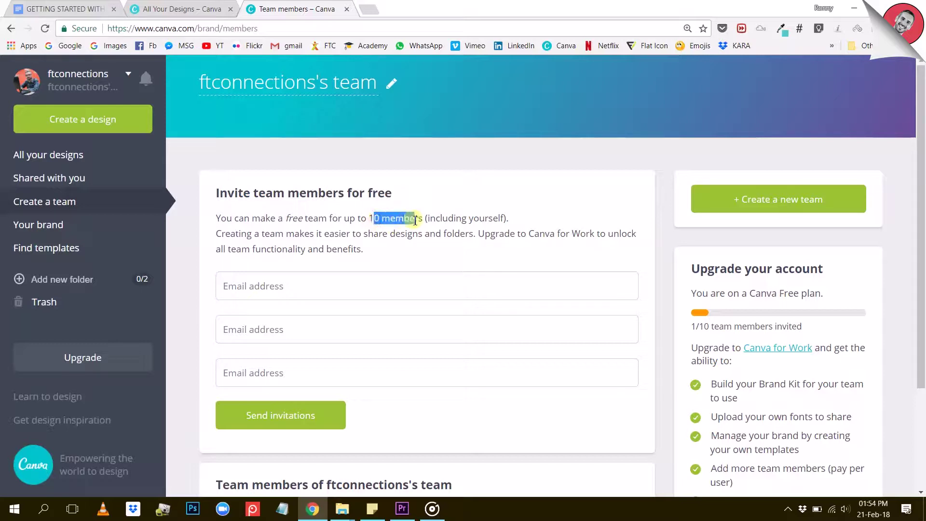
left_click(414, 260)
scroll(414, 268, "down", 1)
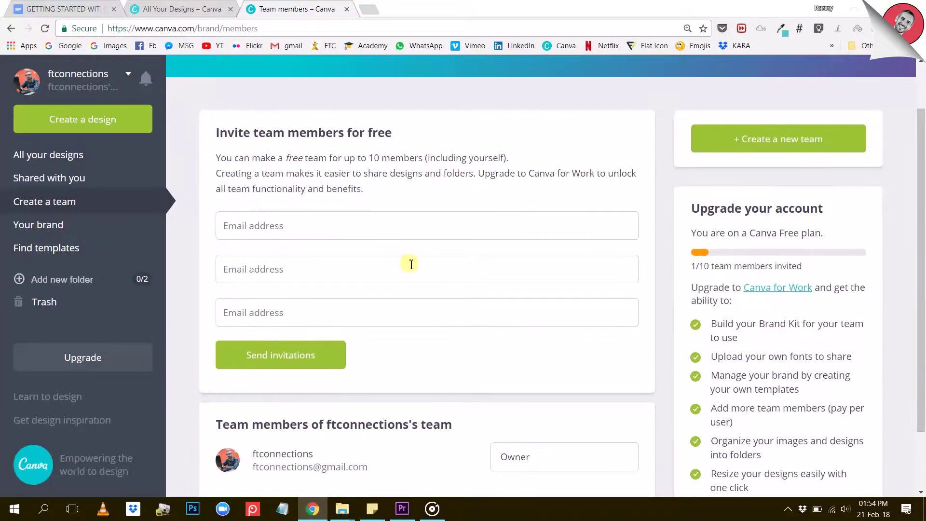
left_click(299, 232)
type("diana")
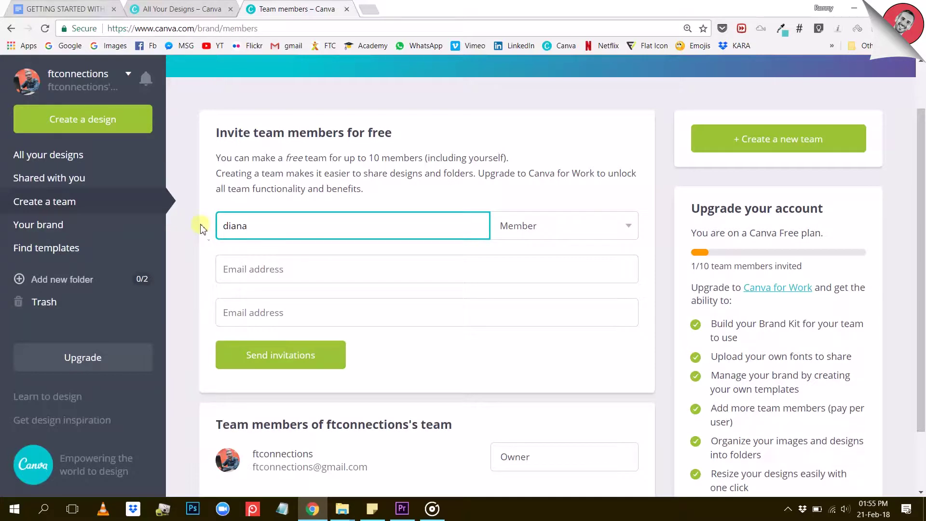
left_click(329, 247)
left_click_drag(289, 229, 213, 238)
key("BackSpace")
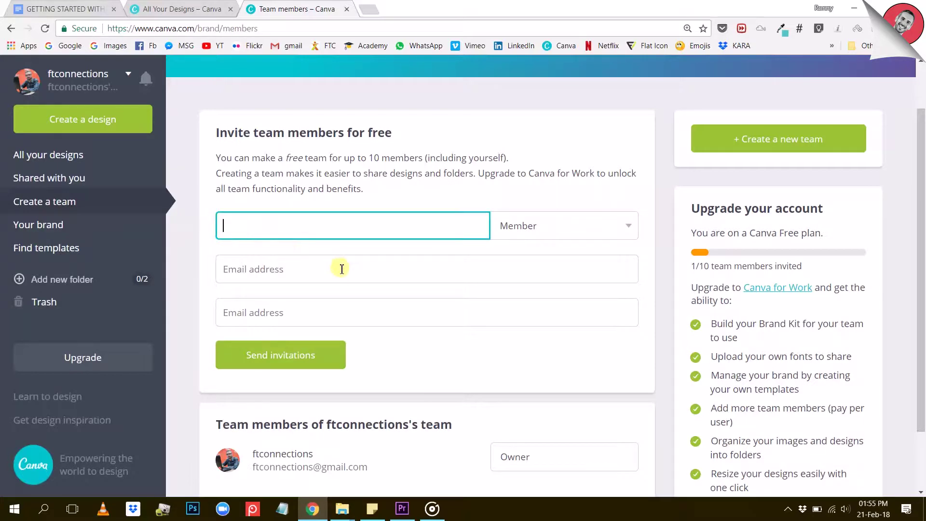
scroll(340, 269, "down", 2)
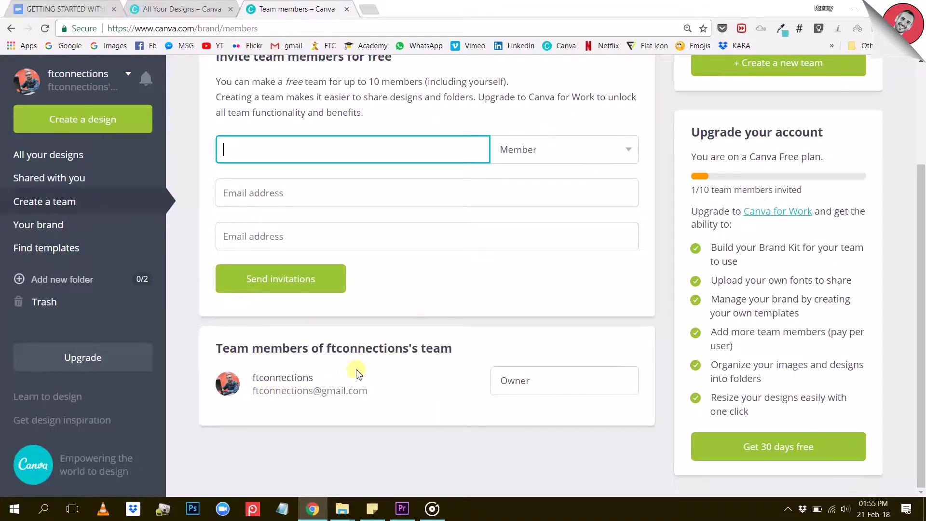
scroll(356, 369, "up", 2)
- Rename the team to 'my team' and go to the Your Brand page
left_click(368, 81)
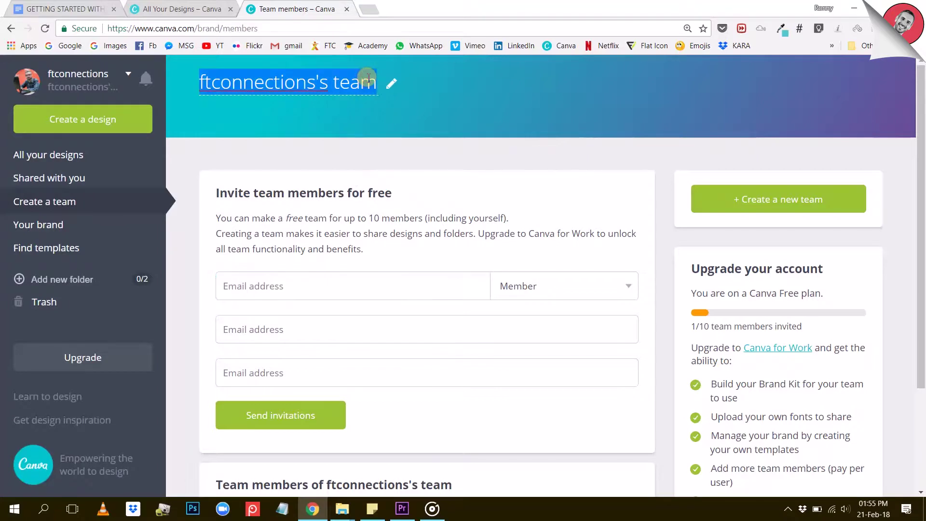
type("my team")
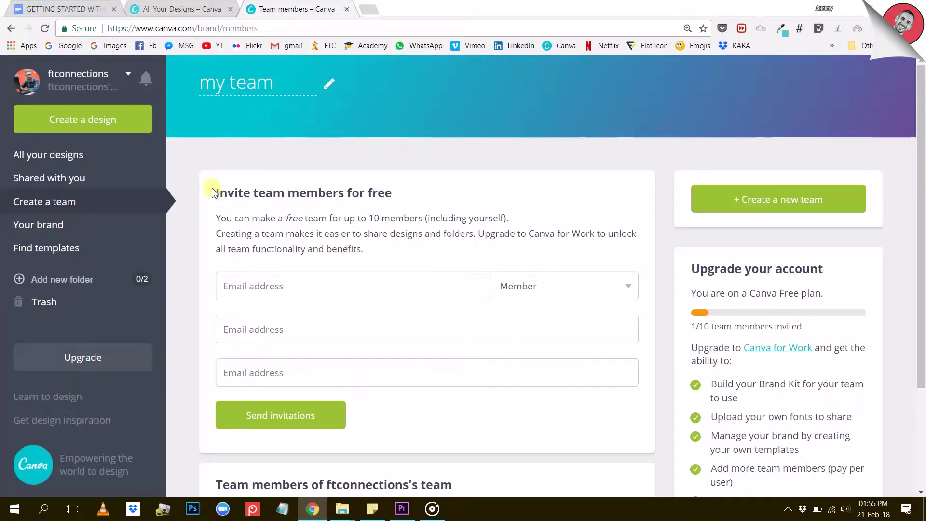
left_click(45, 226)
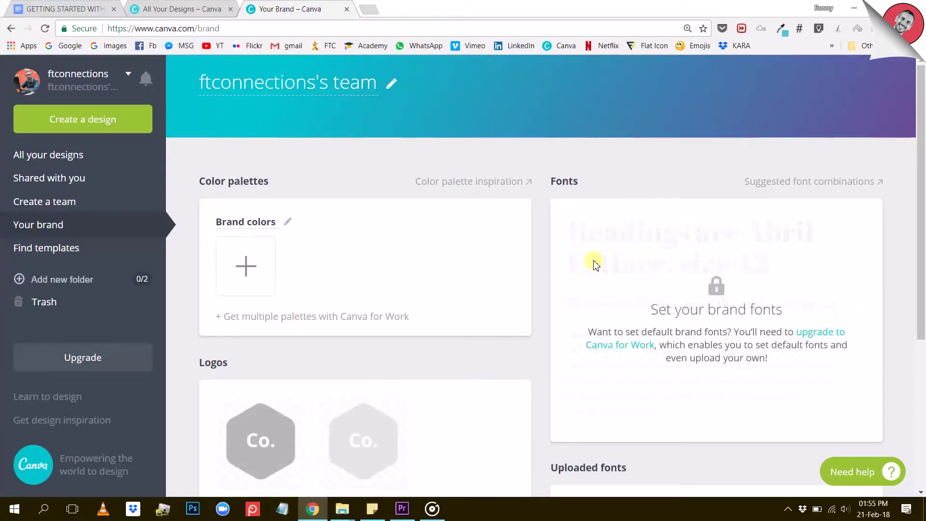
scroll(465, 364, "down", 3)
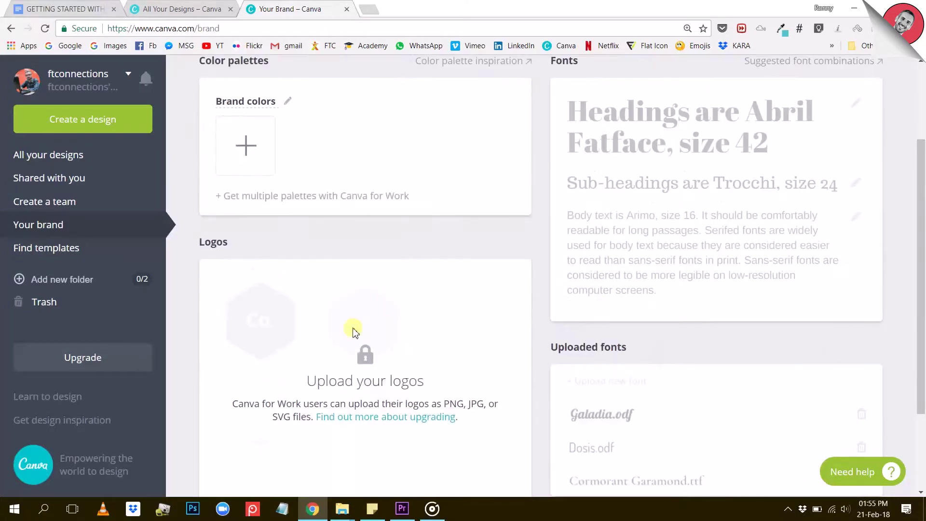
mouse_move(630, 256)
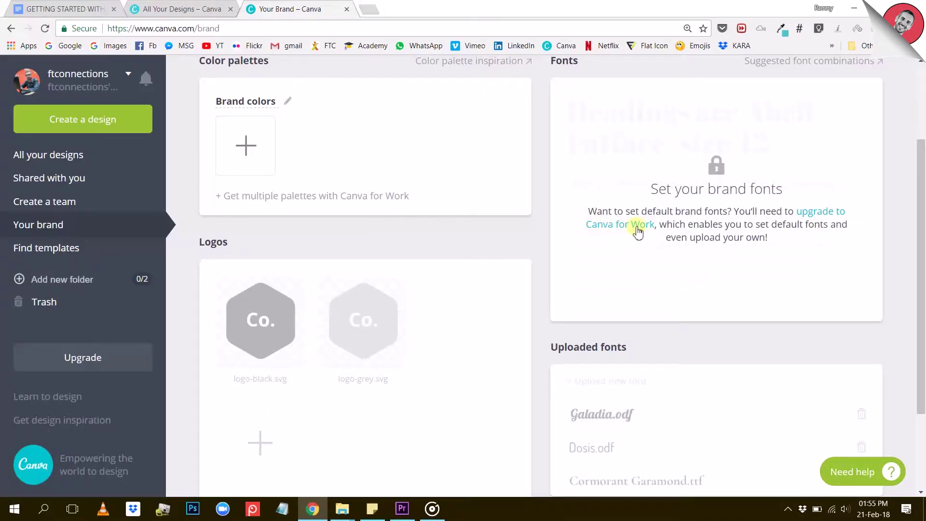
mouse_move(399, 408)
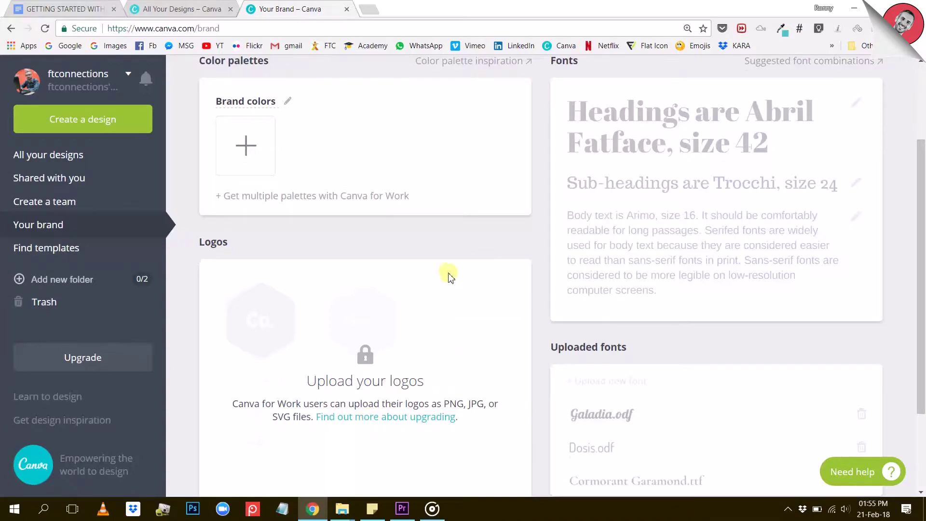
scroll(444, 273, "up", 3)
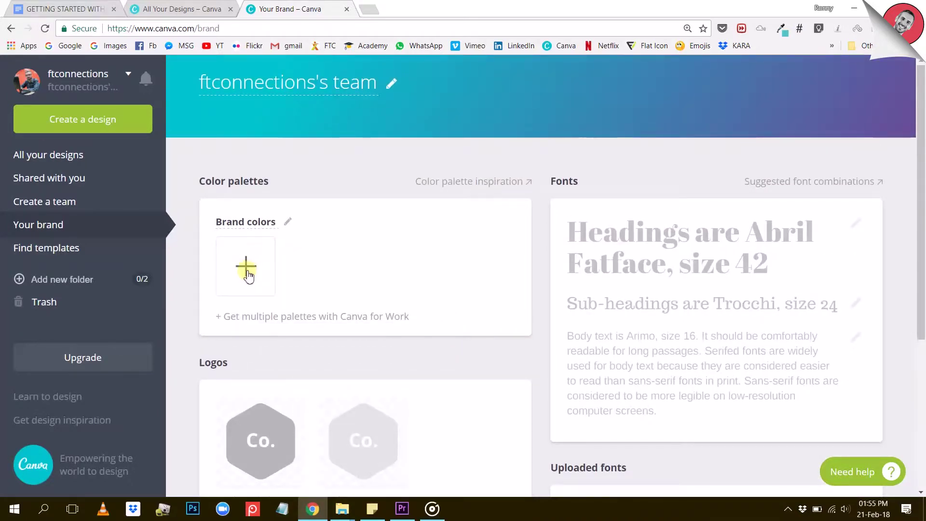
left_click(244, 267)
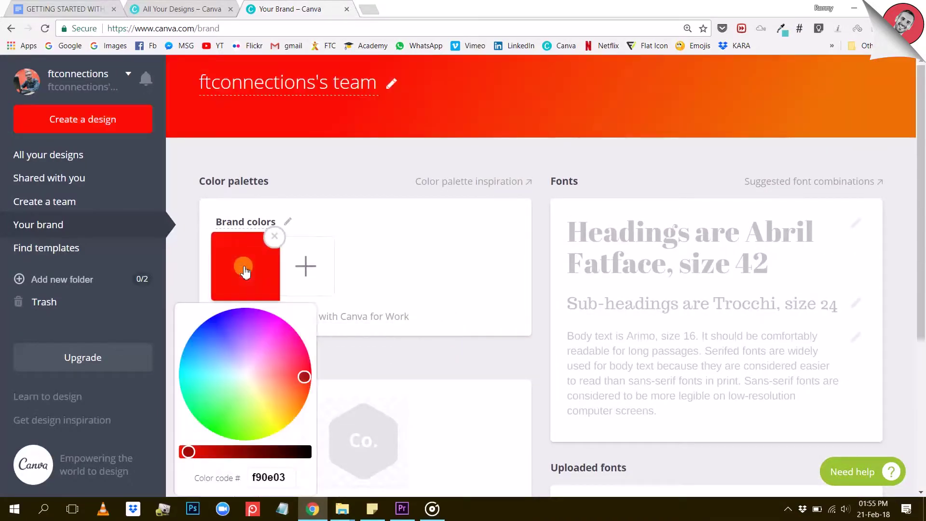
left_click(252, 341)
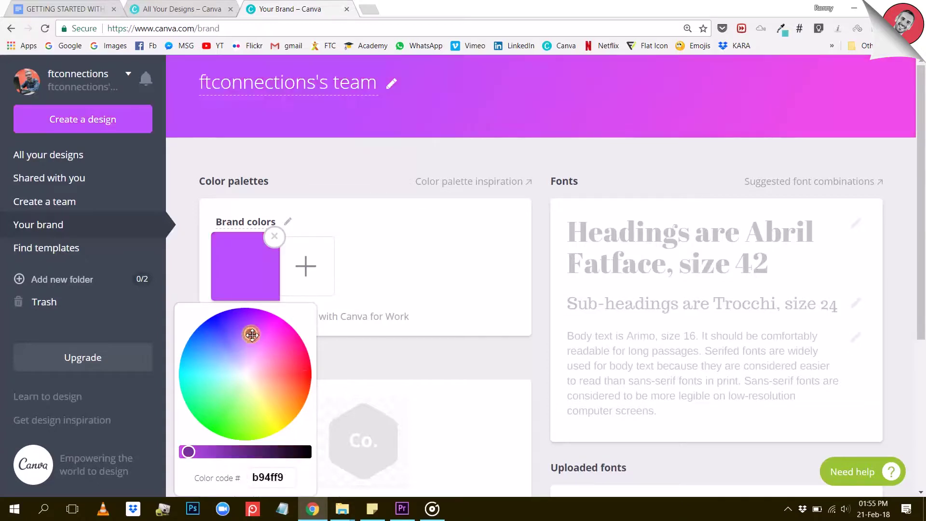
left_click(421, 273)
left_click(308, 270)
left_click(265, 346)
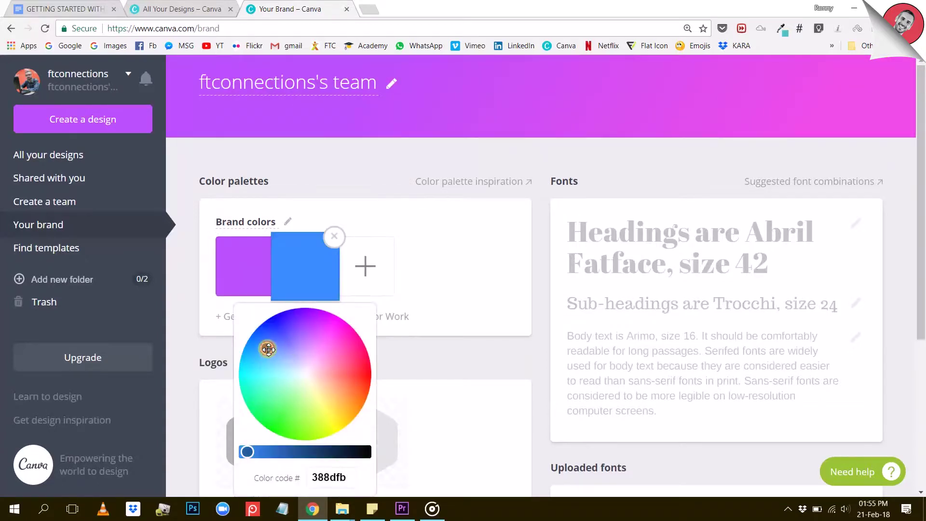
left_click(520, 276)
left_click(385, 274)
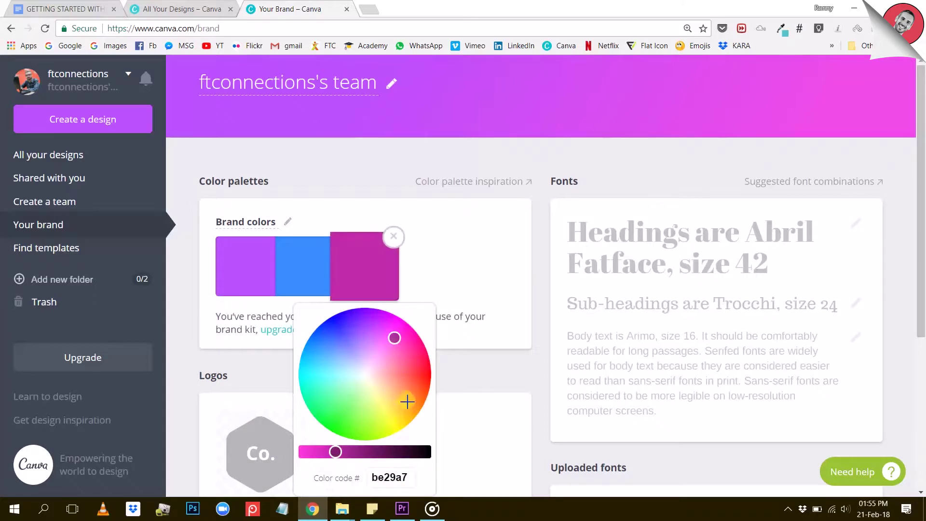
left_click(339, 423)
left_click(516, 270)
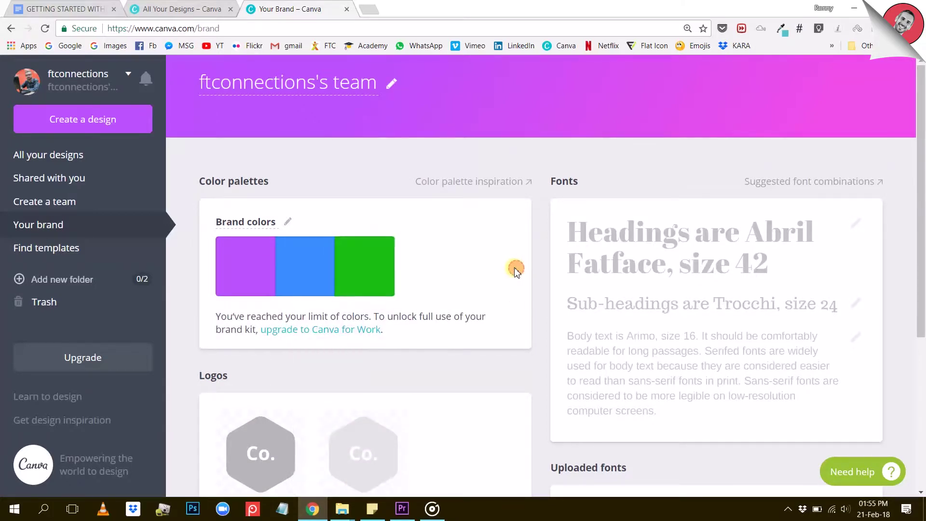
scroll(61, 223, "down", 1)
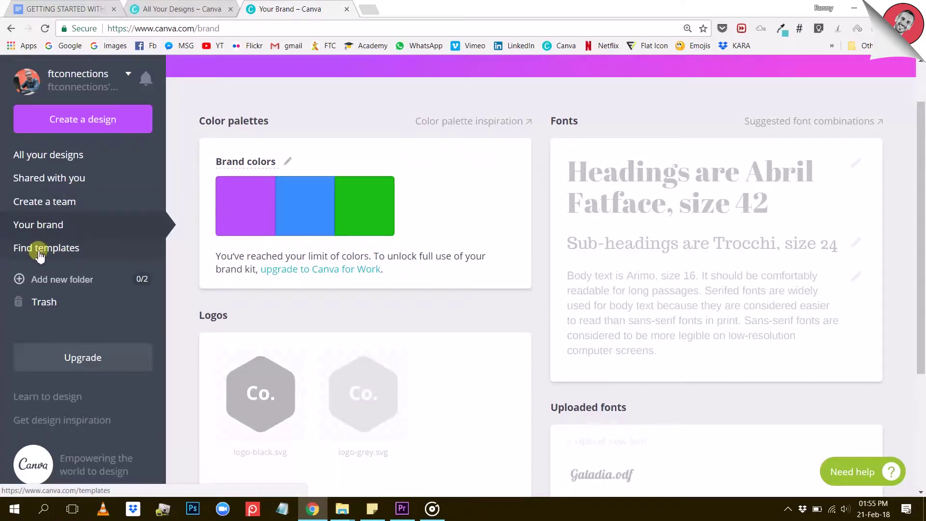
- Open Find templates and browse the template marketplace
left_click(40, 257)
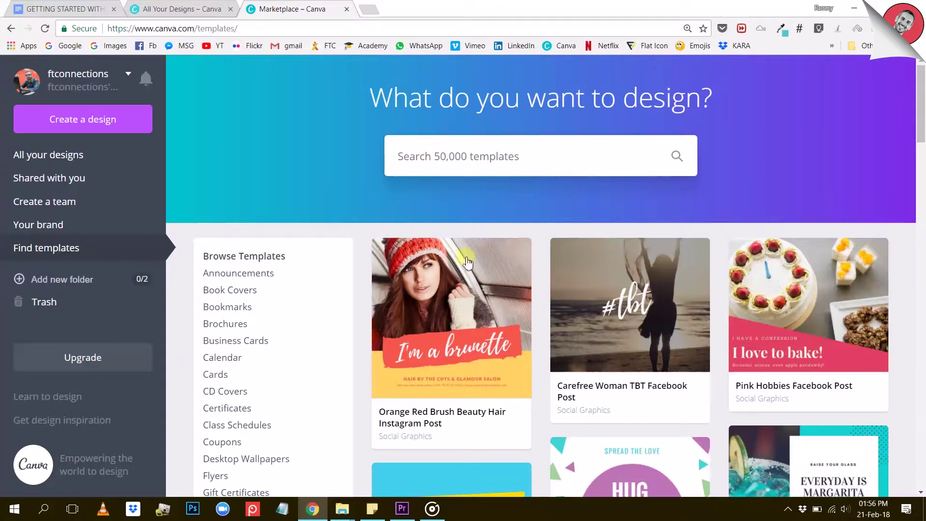
scroll(289, 288, "down", 5)
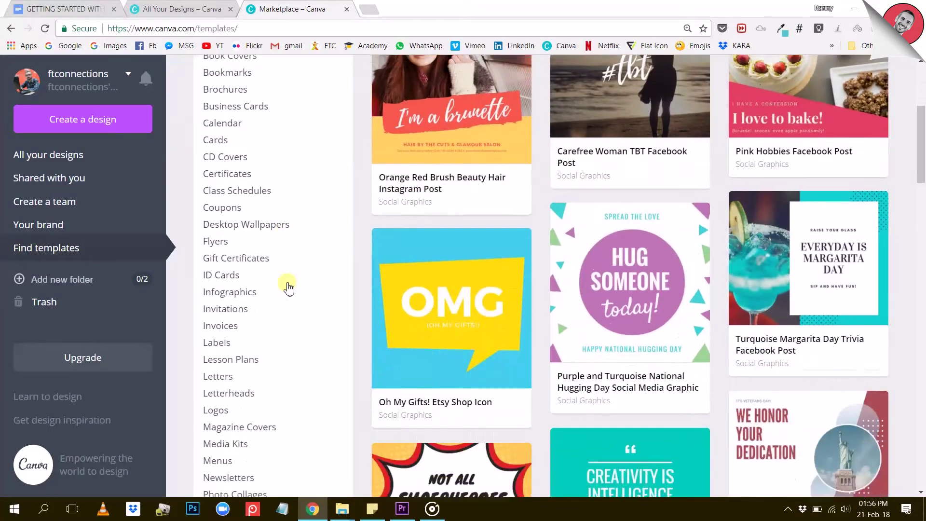
scroll(289, 288, "down", 3)
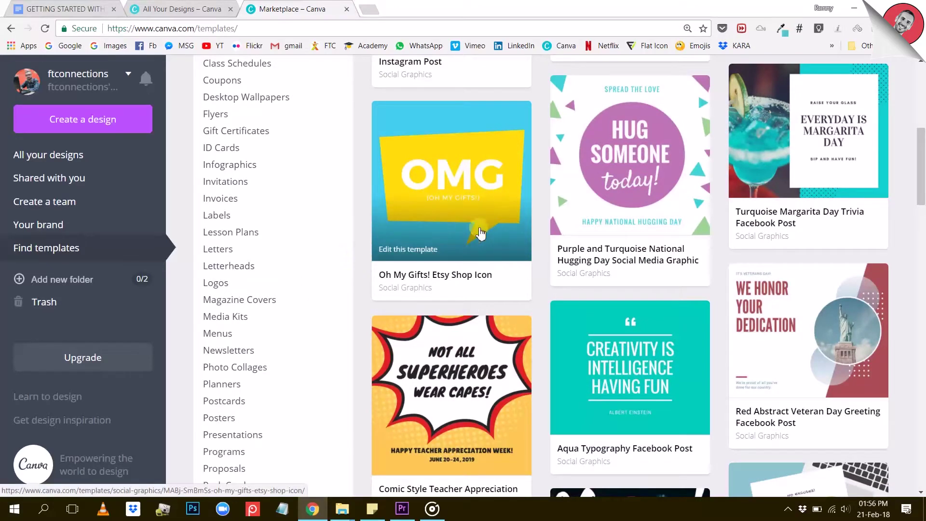
scroll(453, 213, "up", 8)
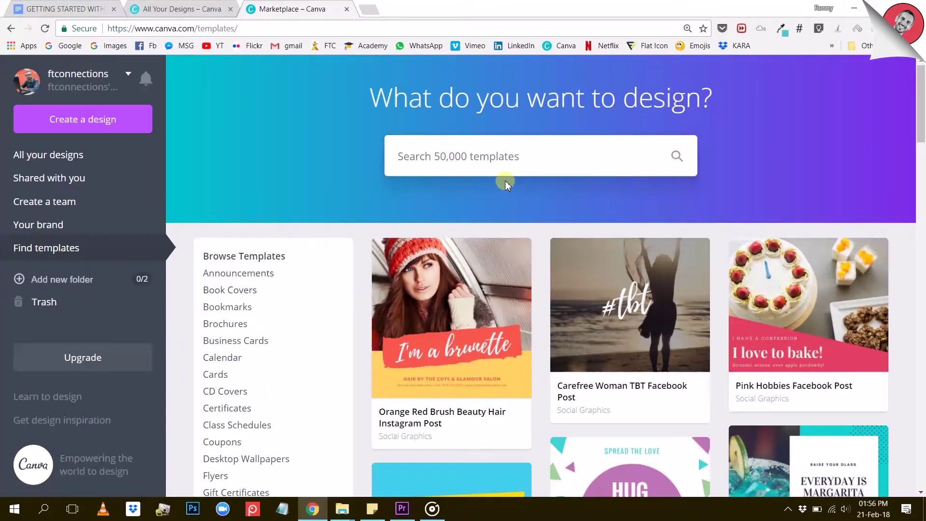
- Search the templates for 'CV' and scroll through the resume results
type("cv")
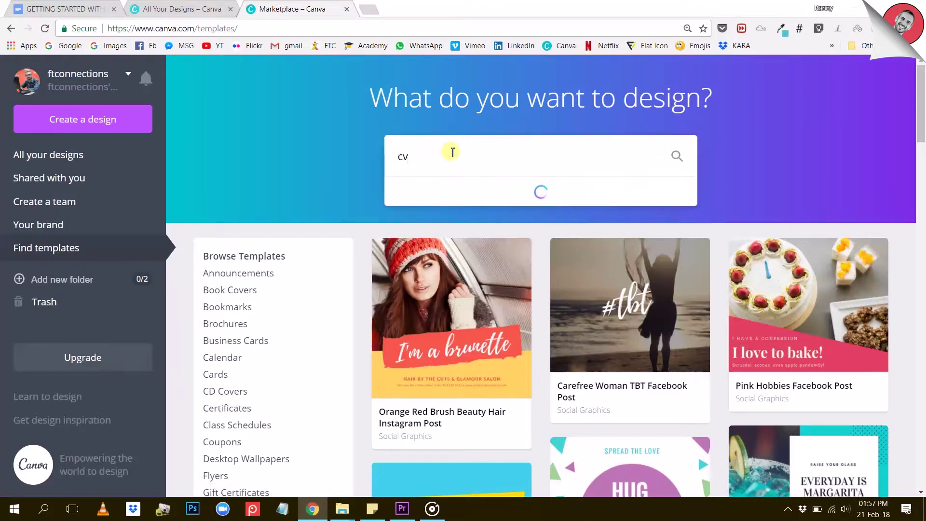
key("BackSpace")
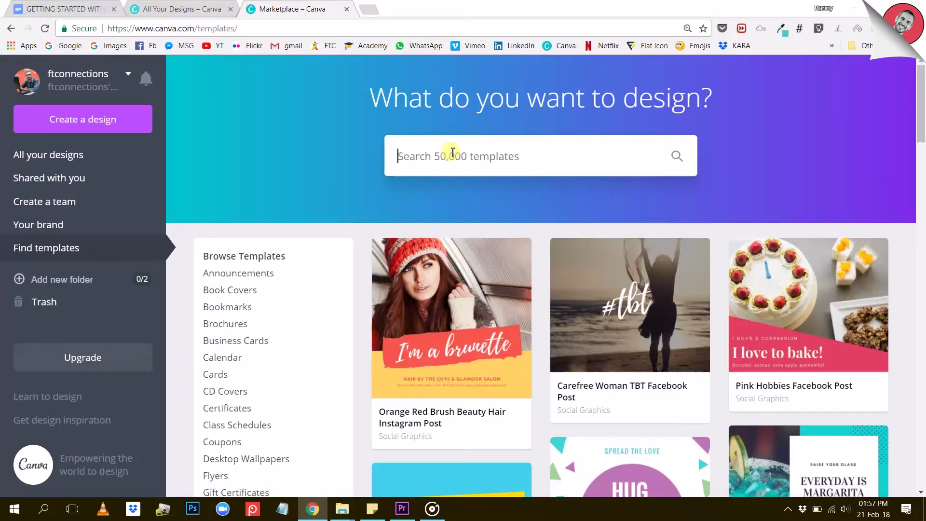
type("CV")
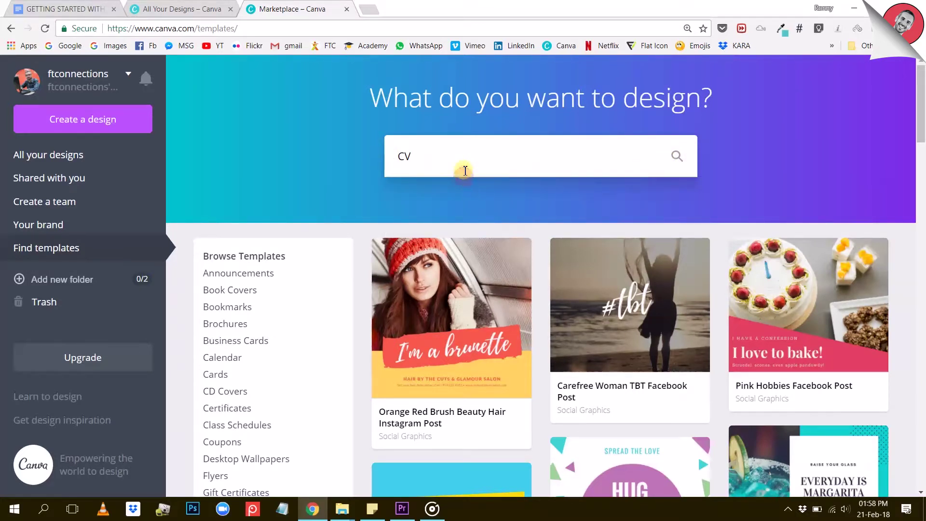
key("Return")
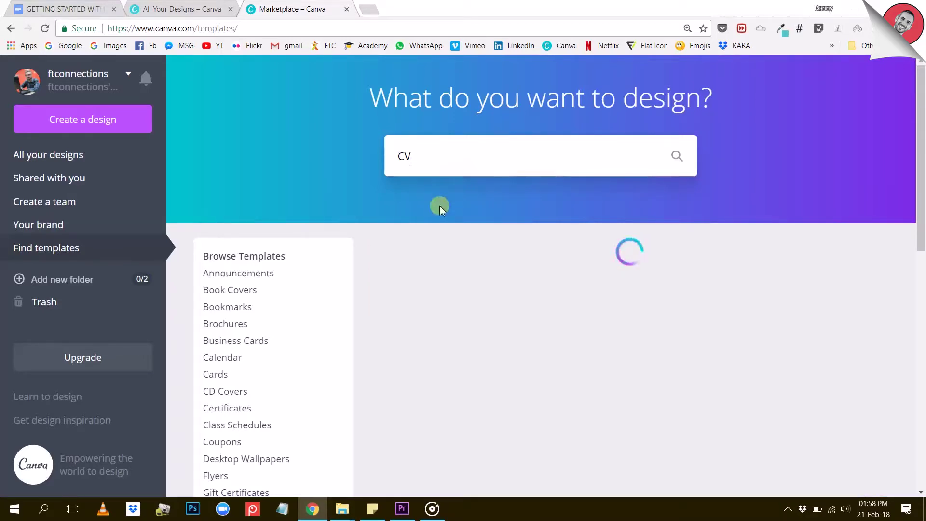
scroll(441, 208, "down", 6)
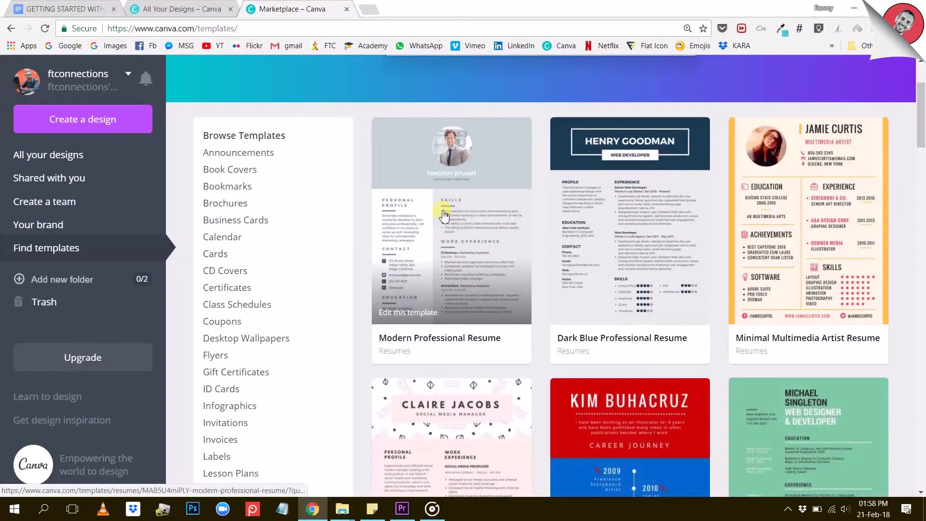
scroll(446, 210, "down", 5)
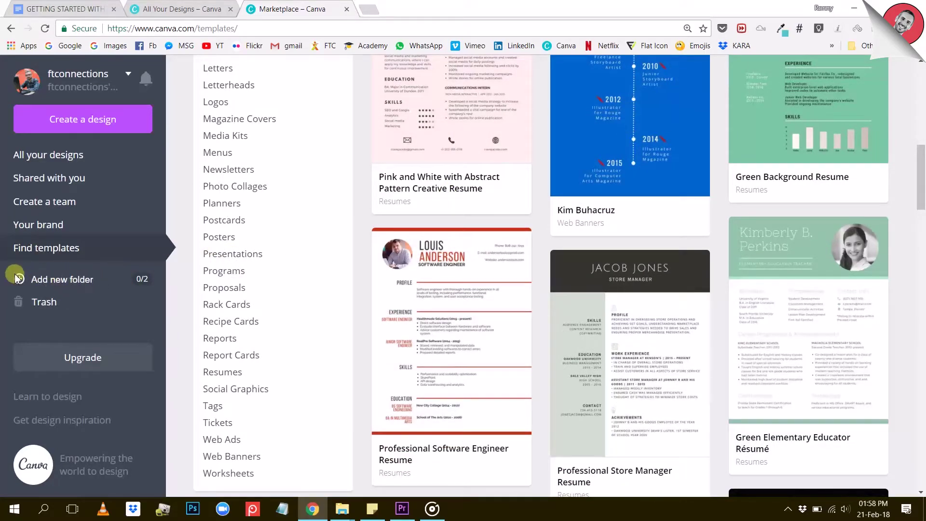
- Create a new folder named Ronny's
left_click(59, 280)
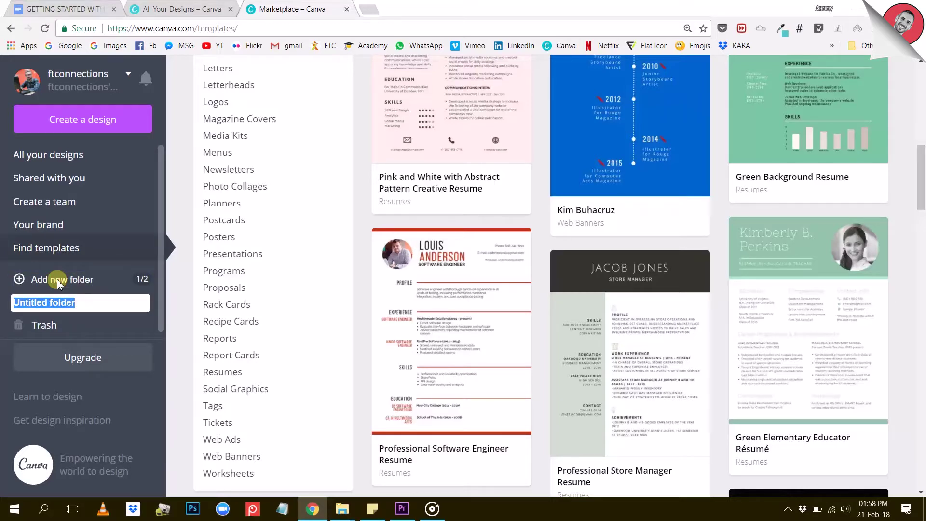
type("Ronny's")
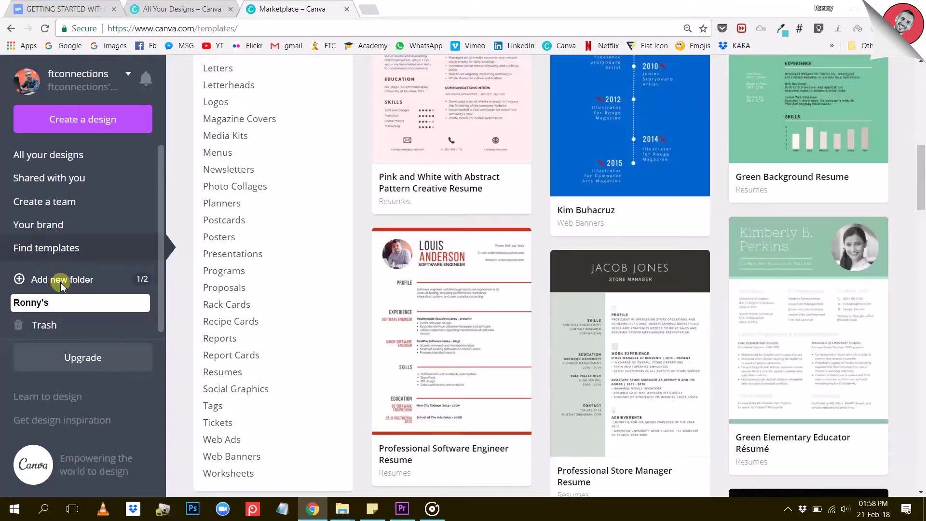
key("Return")
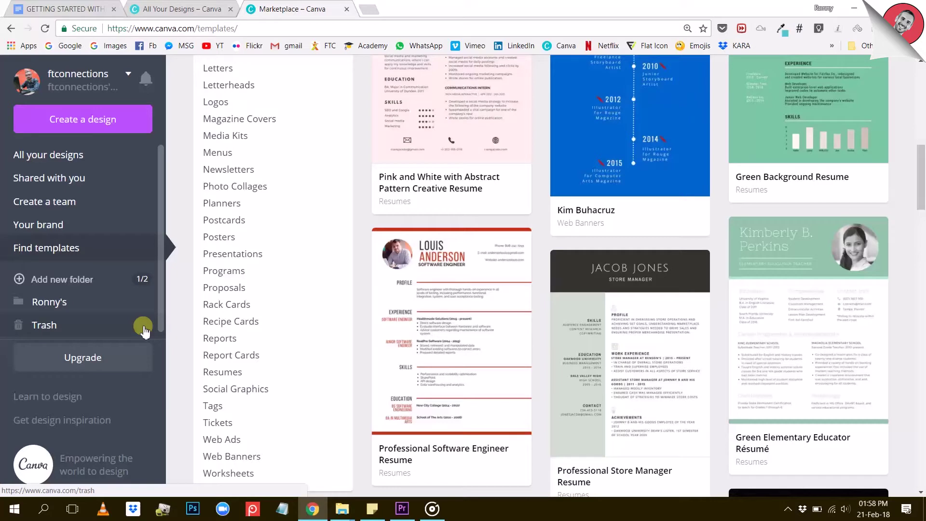
- Create a second folder keeping the name 'Untitled folder' and open it
left_click(61, 279)
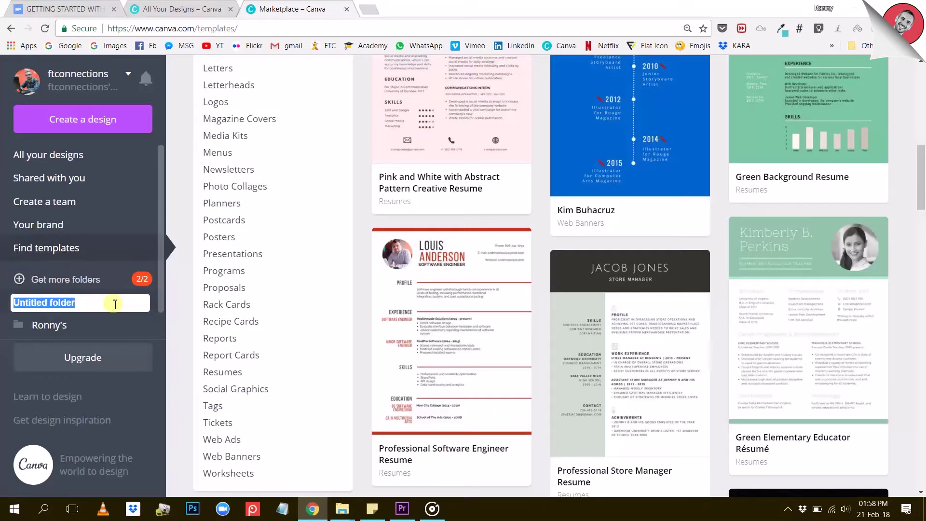
left_click(190, 339)
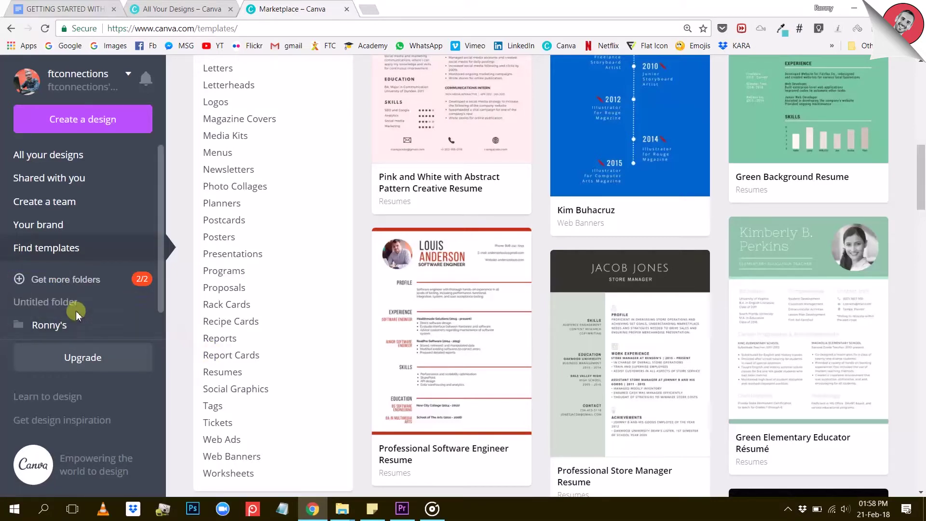
left_click(48, 324)
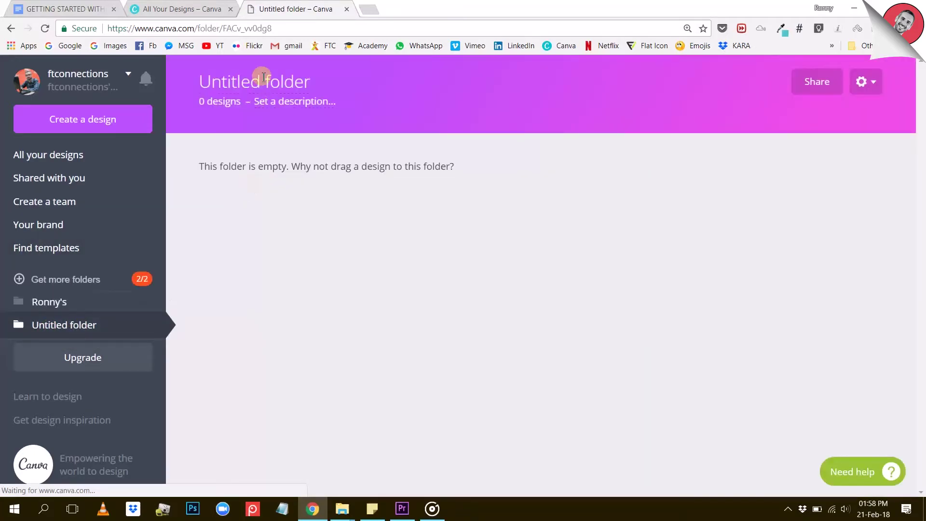
- Rename the folder to Ronny's 2 with the description 'my stuff'
left_click(263, 77)
type("Ronny's 2")
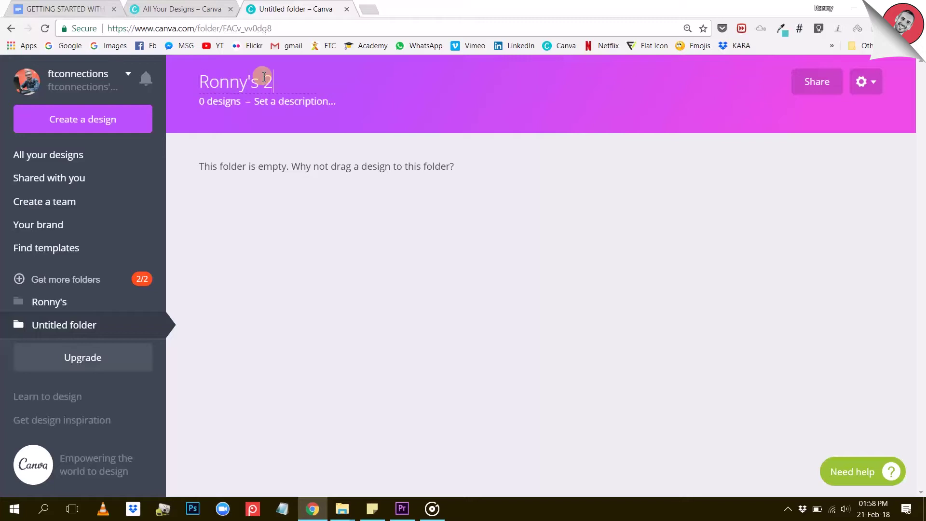
left_click(293, 105)
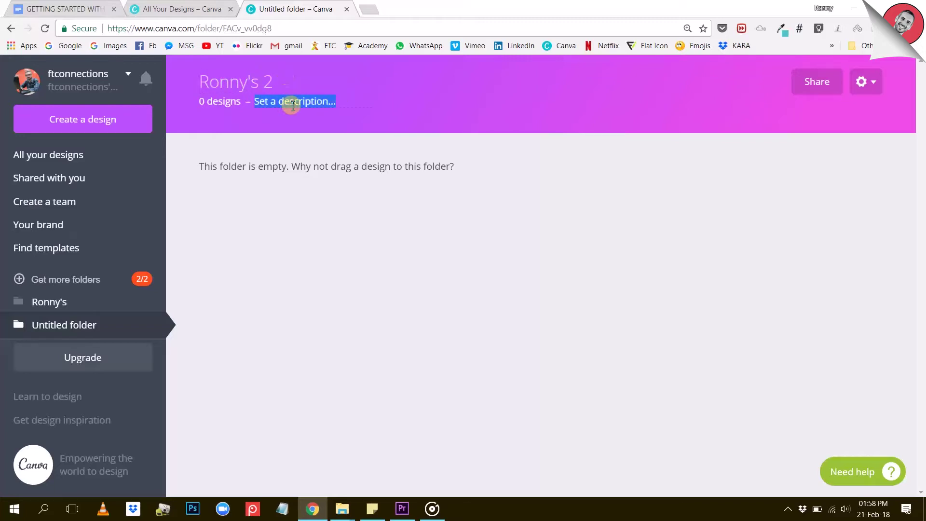
type("my stuff")
key("Return")
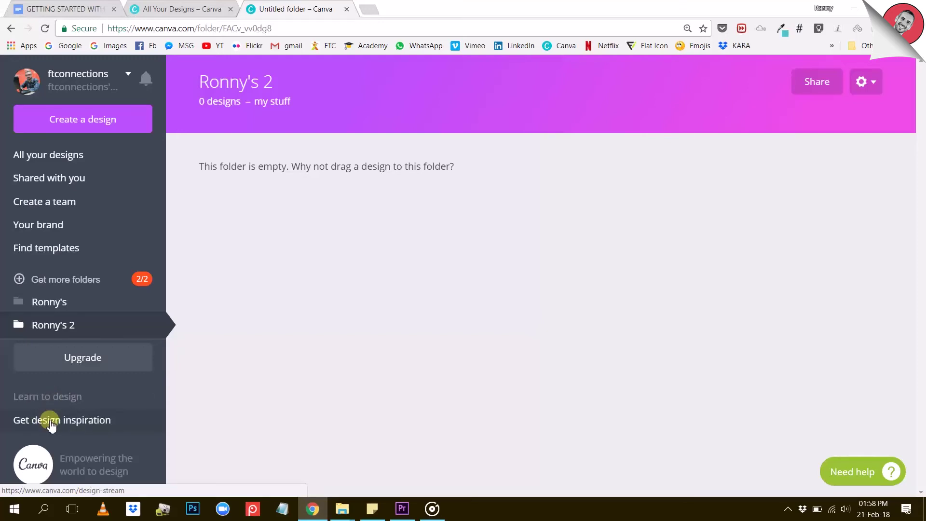
- Browse the design inspiration stream of community designs
left_click(73, 422)
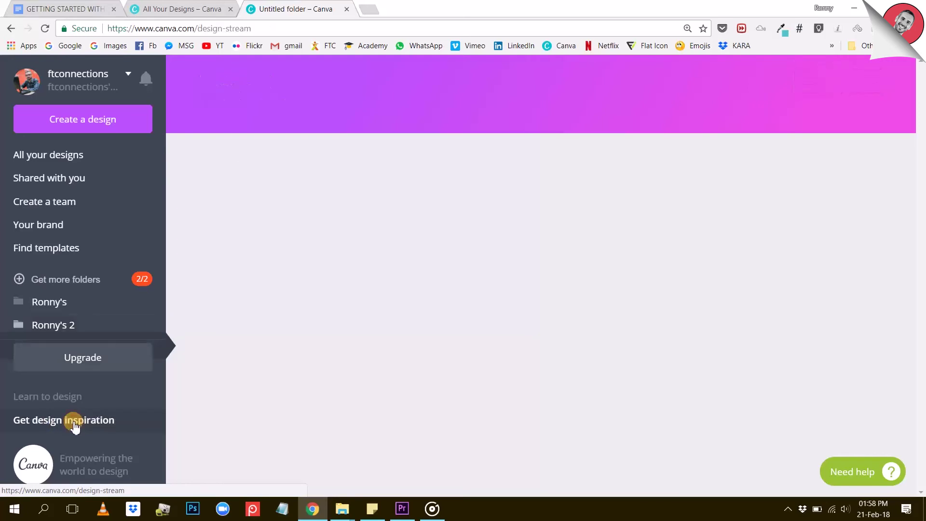
scroll(371, 314, "down", 7)
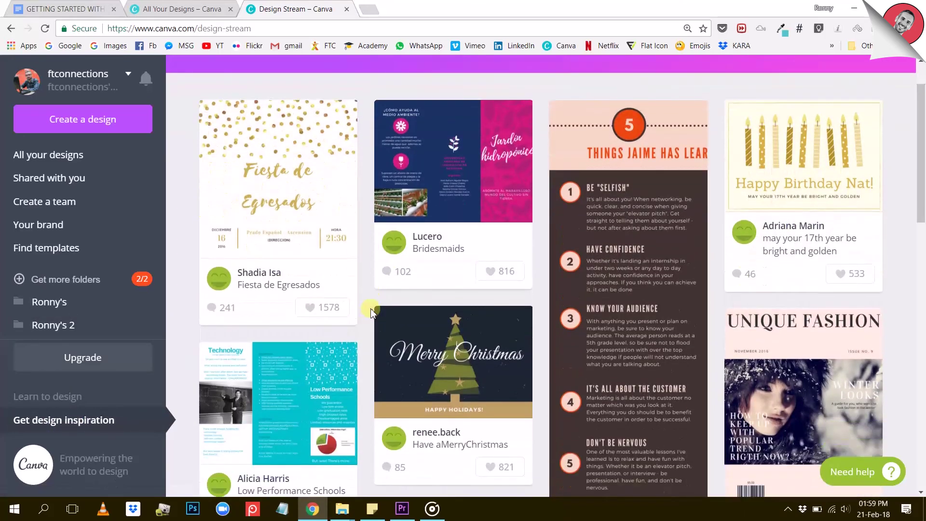
scroll(379, 321, "down", 3)
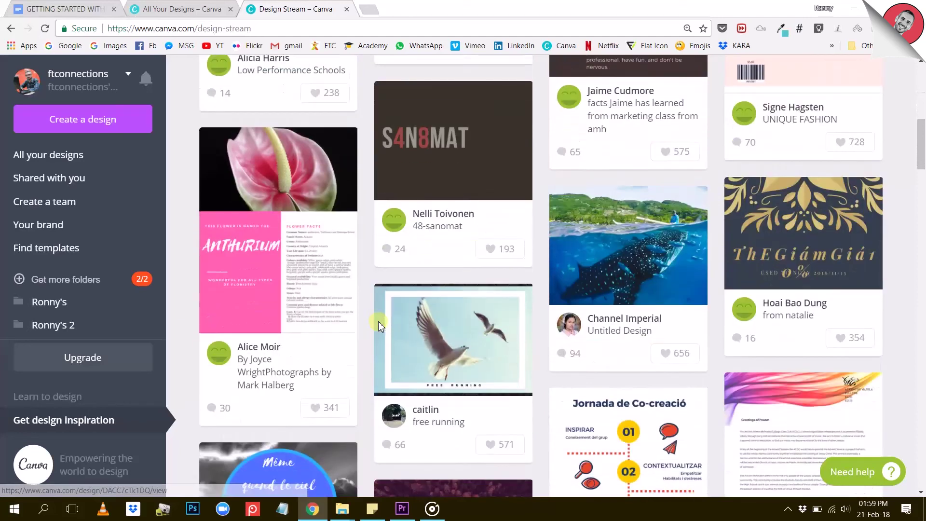